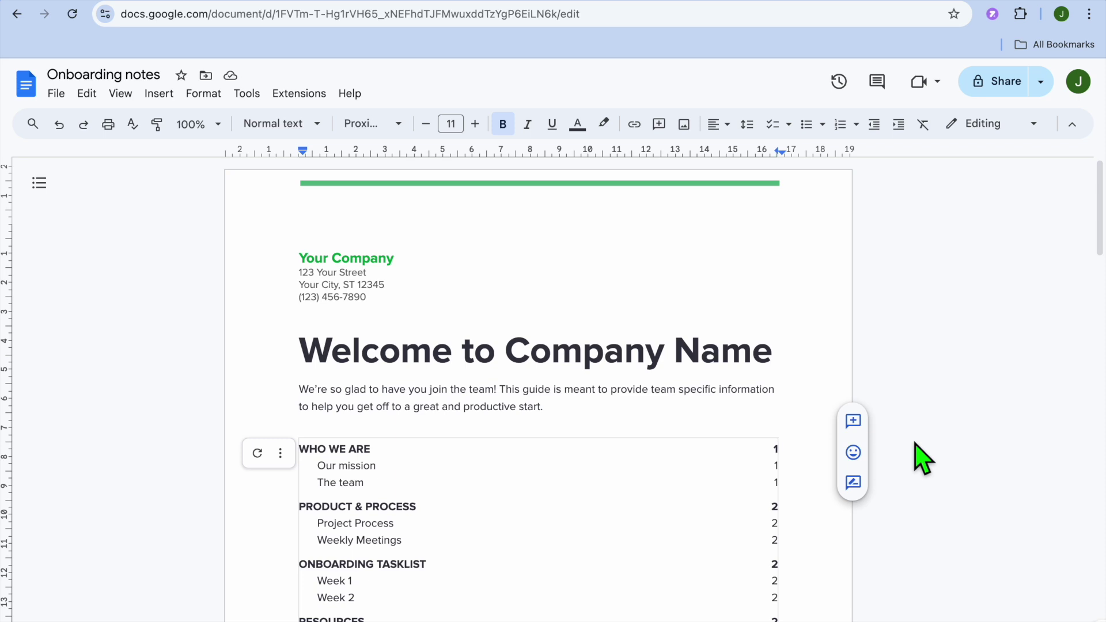
# Step: Scroll down to the WHO WE ARE heading and check its paragraph style
pyautogui.click(799, 283)
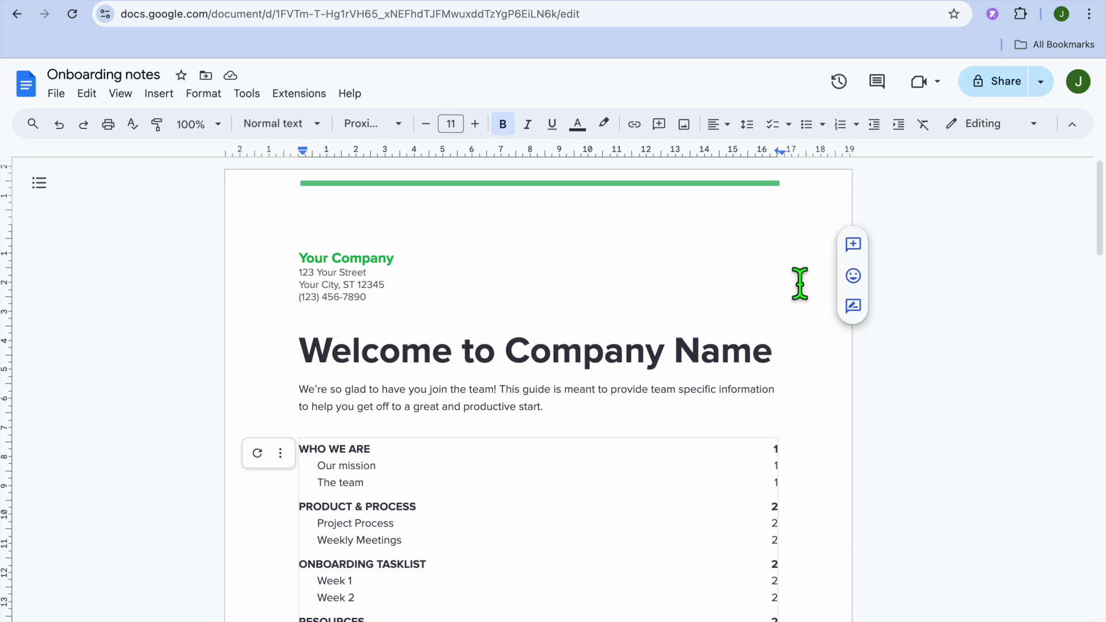
pyautogui.scroll(-3, 799, 283)
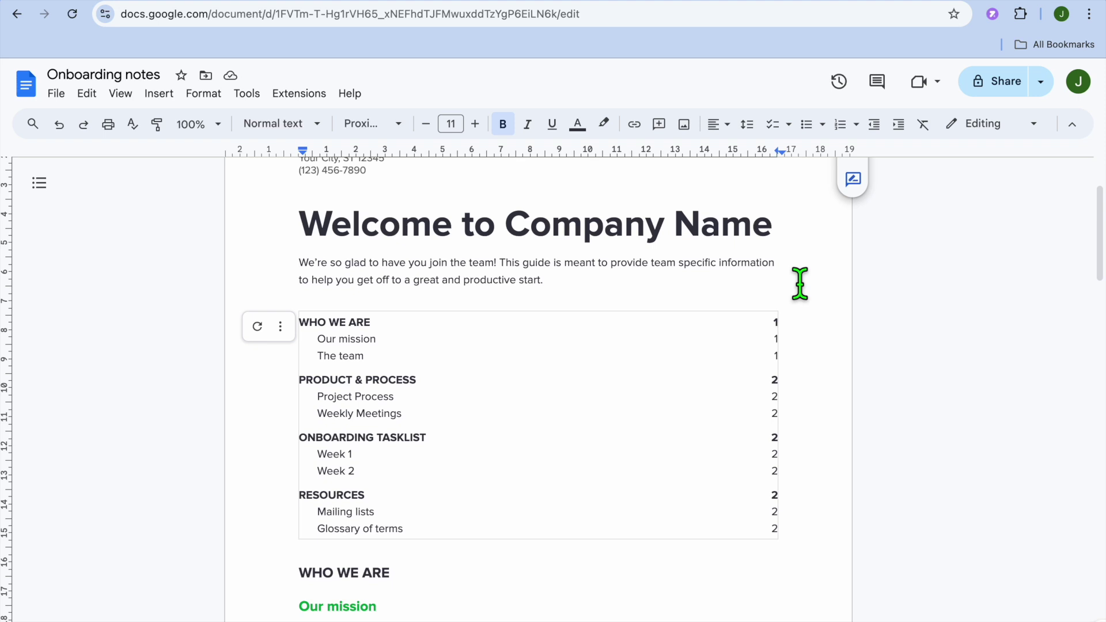
pyautogui.scroll(-1, 799, 283)
pyautogui.scroll(-1, 799, 283)
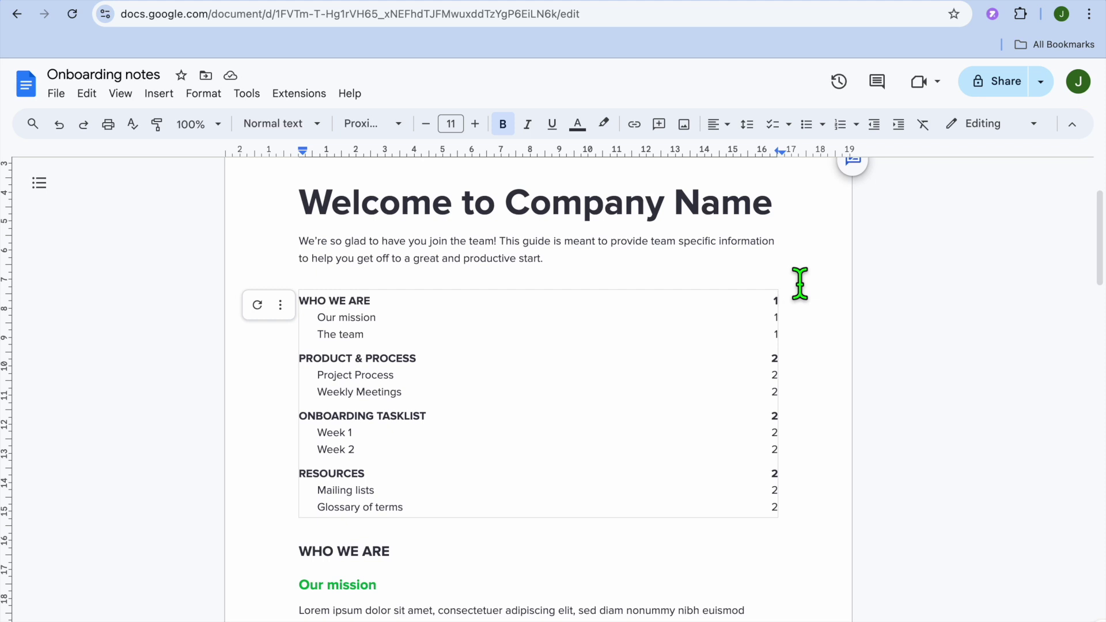
pyautogui.scroll(-5, 799, 283)
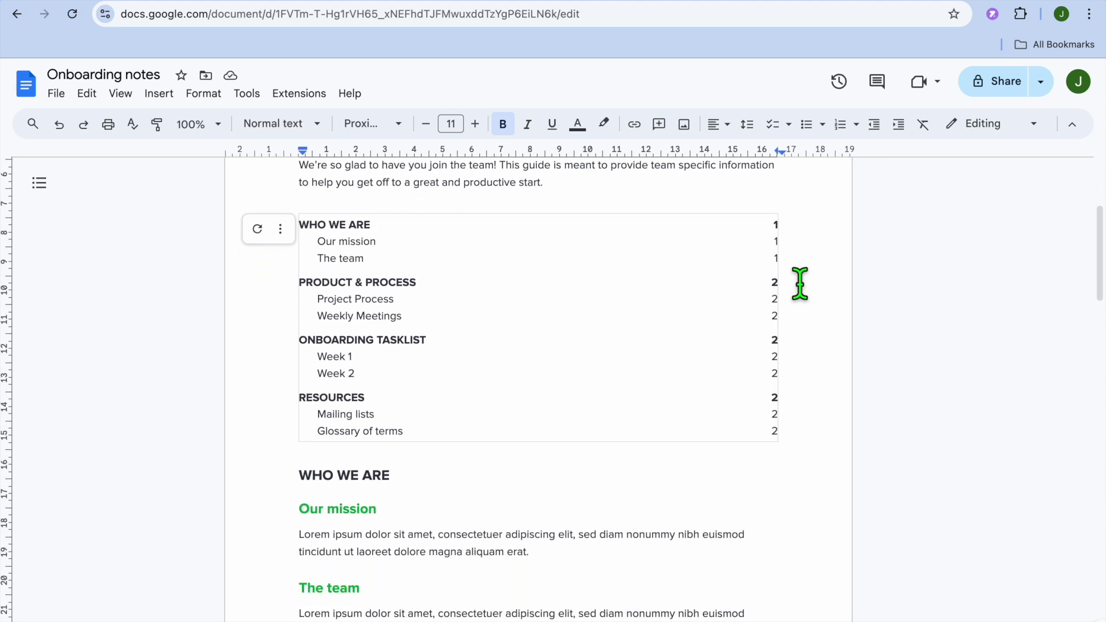
pyautogui.click(373, 369)
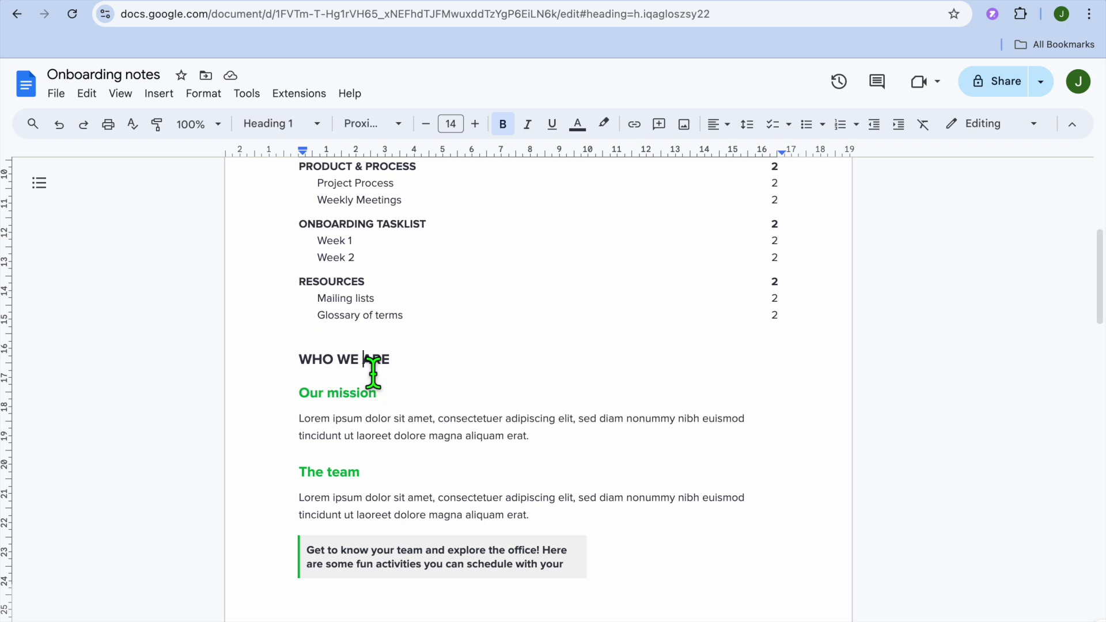
pyautogui.click(409, 375)
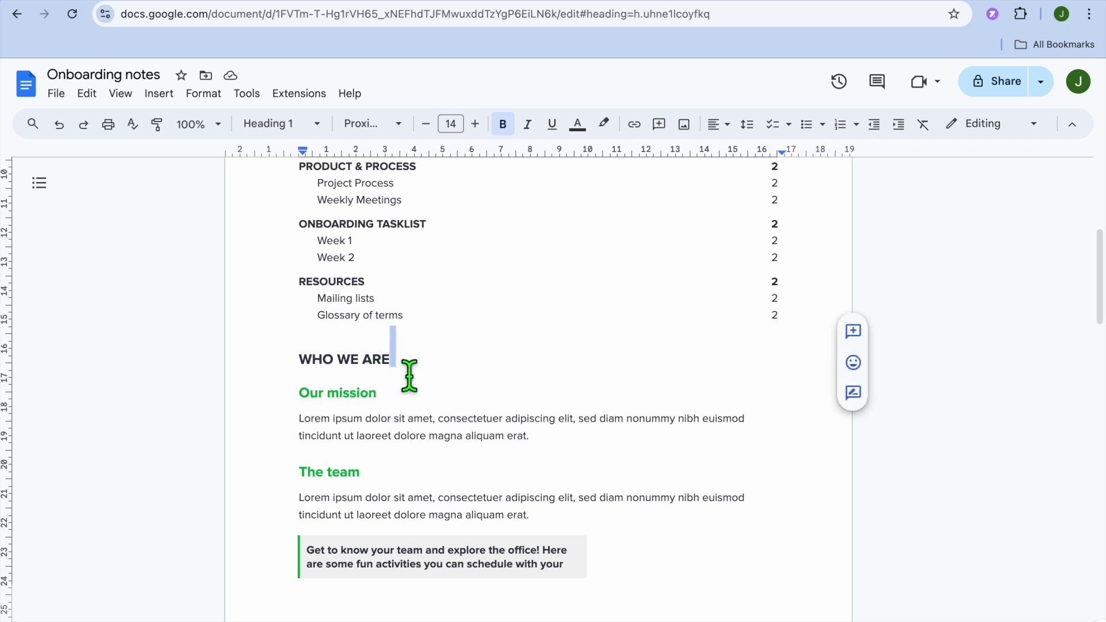
pyautogui.moveTo(410, 375); pyautogui.dragTo(299, 373)
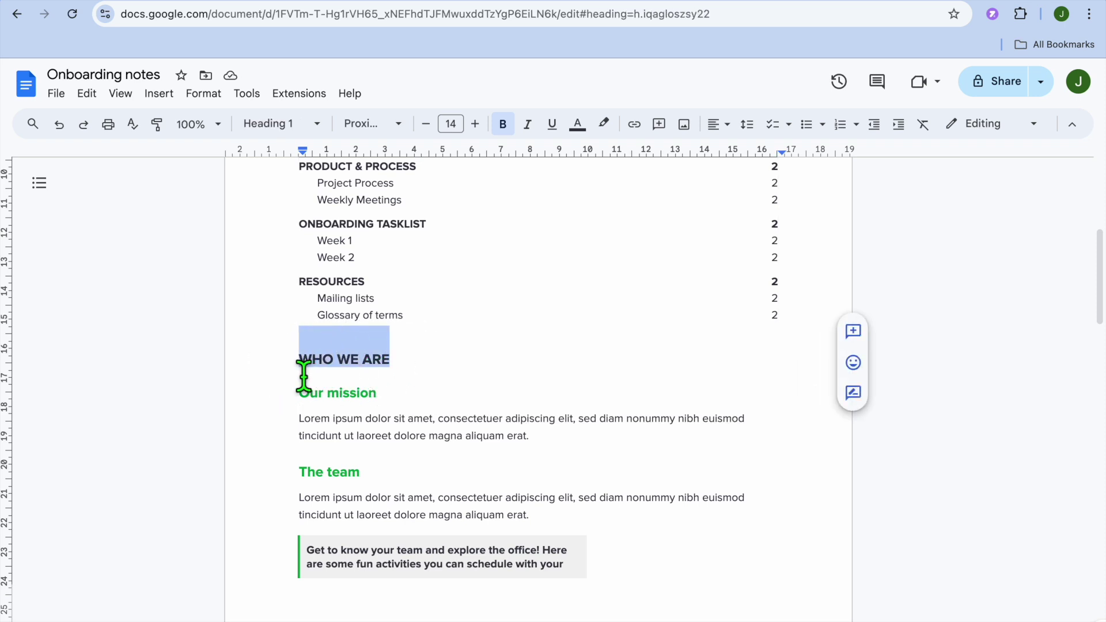
pyautogui.click(299, 131)
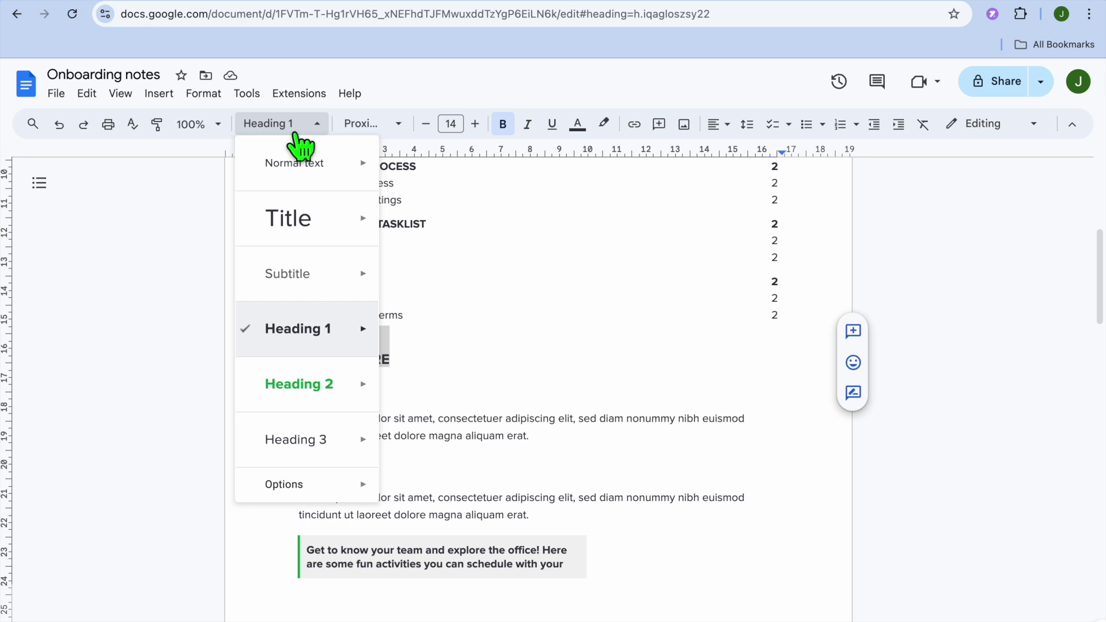
pyautogui.moveTo(288, 340)
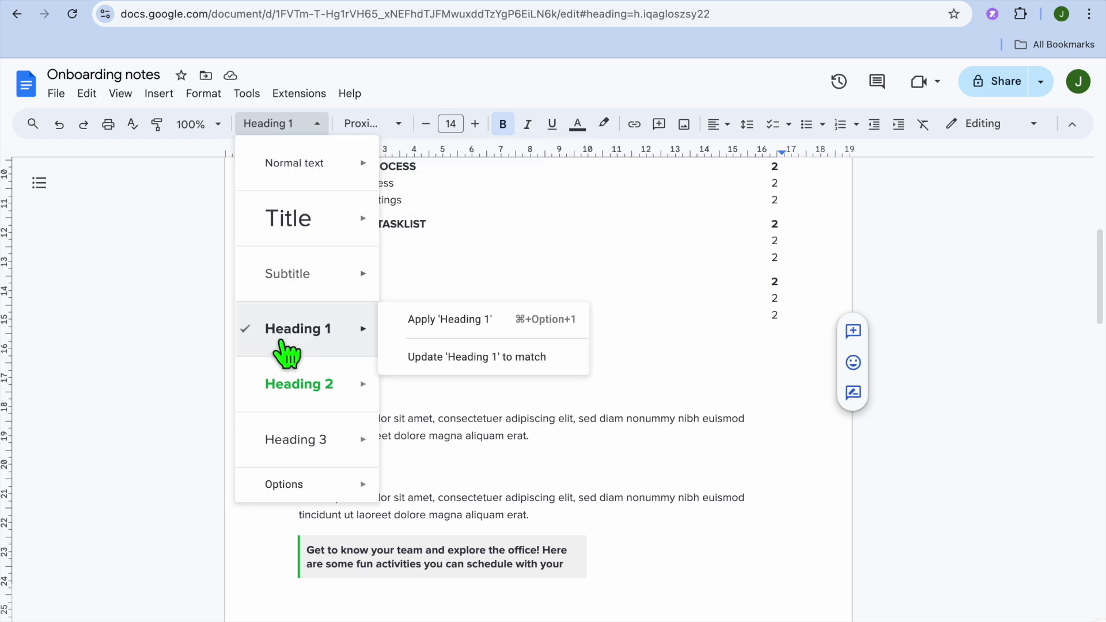
pyautogui.moveTo(318, 386)
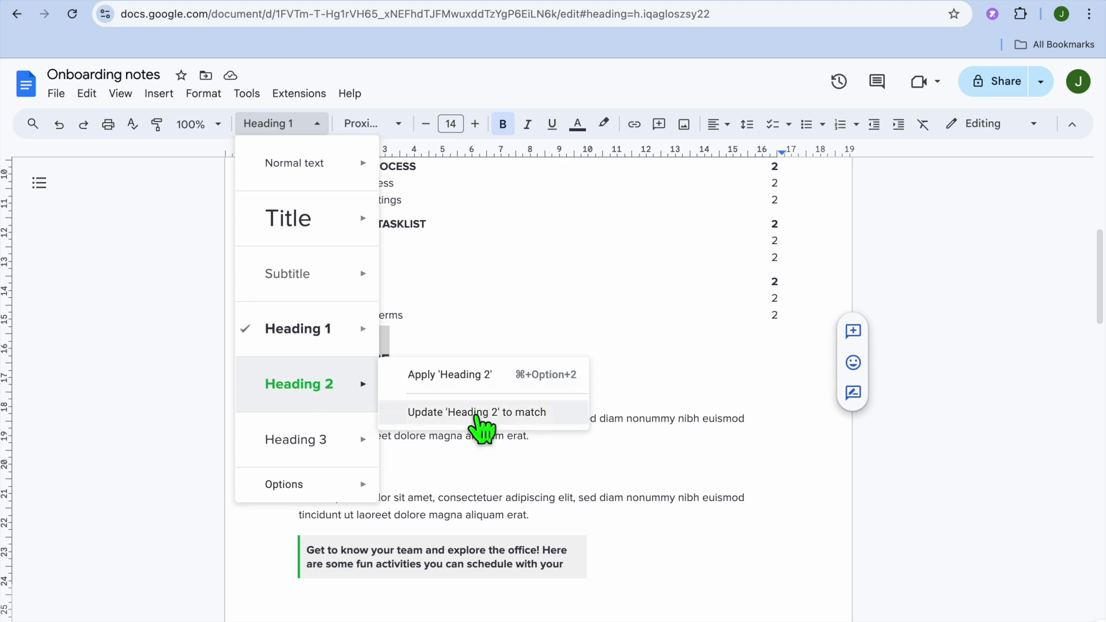
pyautogui.press('super+alt+2')
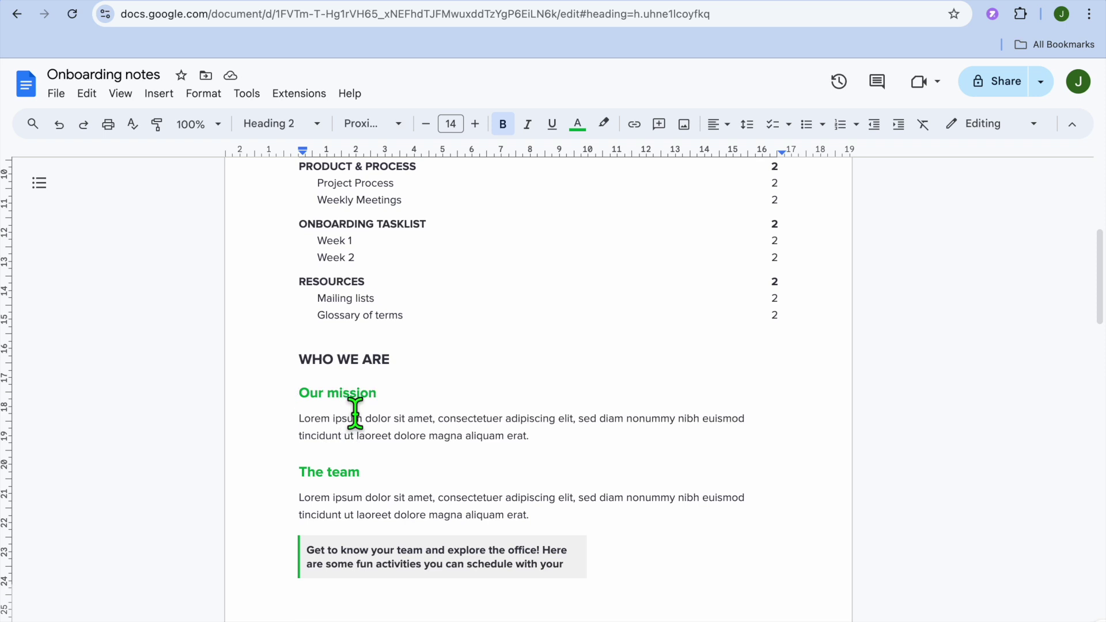
# Step: Check the styles of Our mission, The team, PRODUCT & PROCESS, Project Process and Weekly Meetings
pyautogui.click(387, 396)
pyautogui.click(369, 475)
pyautogui.scroll(-5, 387, 488)
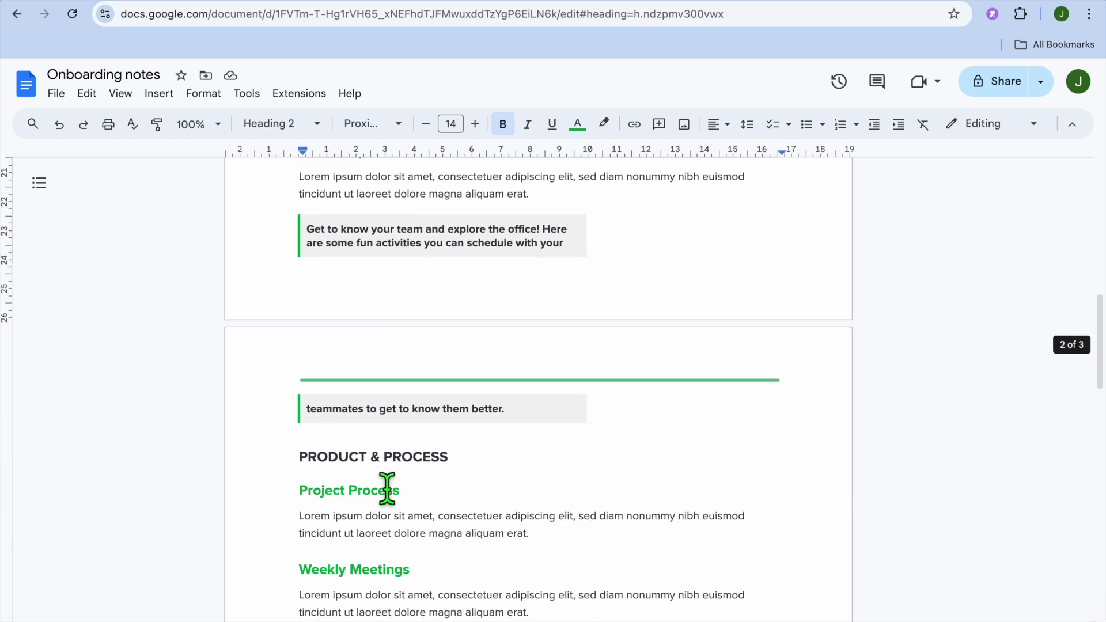
pyautogui.click(297, 458)
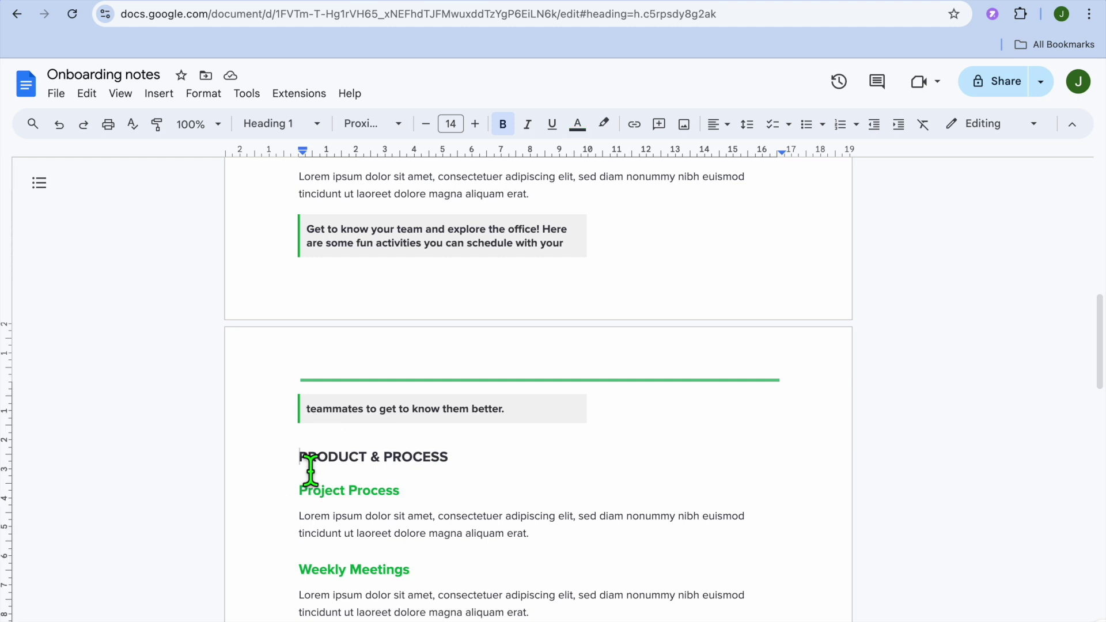
pyautogui.click(303, 458)
pyautogui.moveTo(309, 469); pyautogui.dragTo(468, 478)
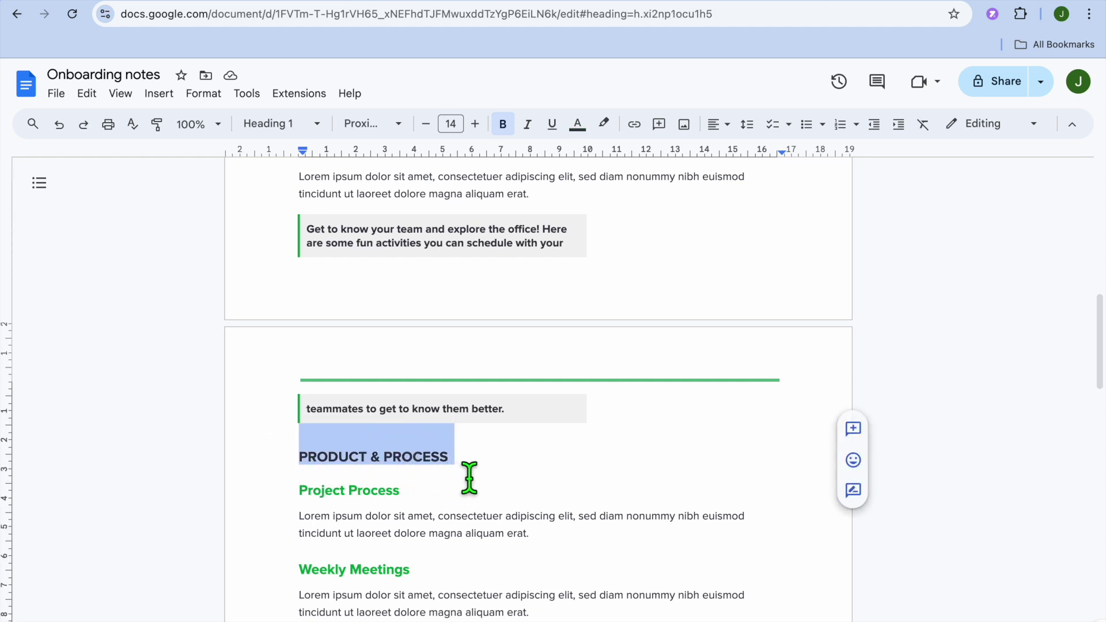
pyautogui.click(394, 490)
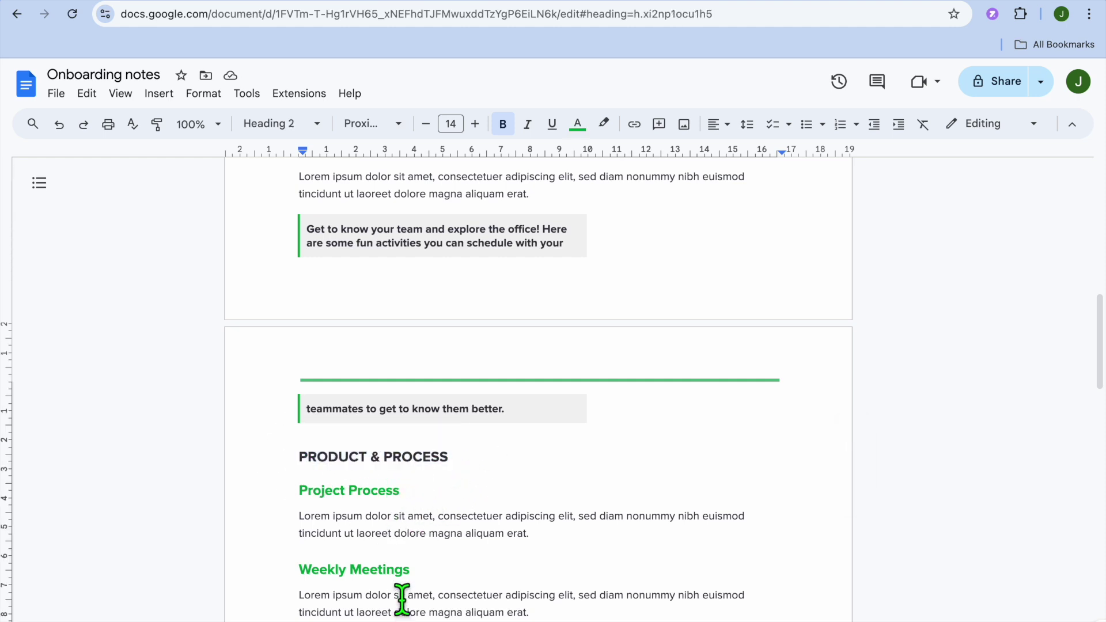
pyautogui.click(404, 575)
pyautogui.scroll(-5, 406, 582)
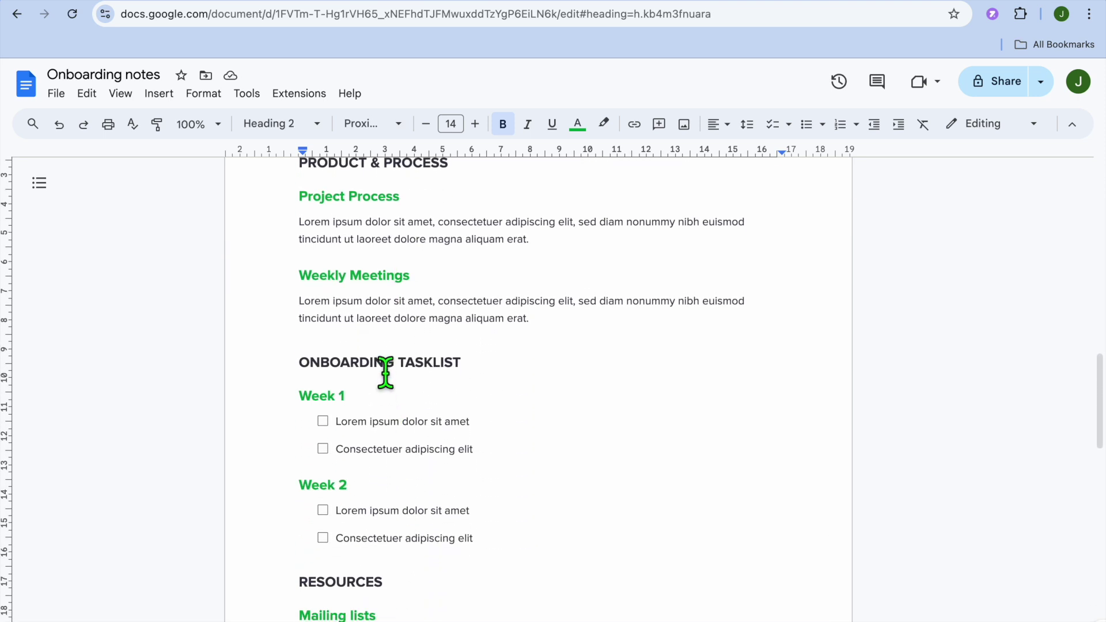
# Step: Confirm ONBOARDING TASKLIST, Week 1 and Week 2 styles, then return above Your Company
pyautogui.click(384, 369)
pyautogui.doubleClick(484, 384)
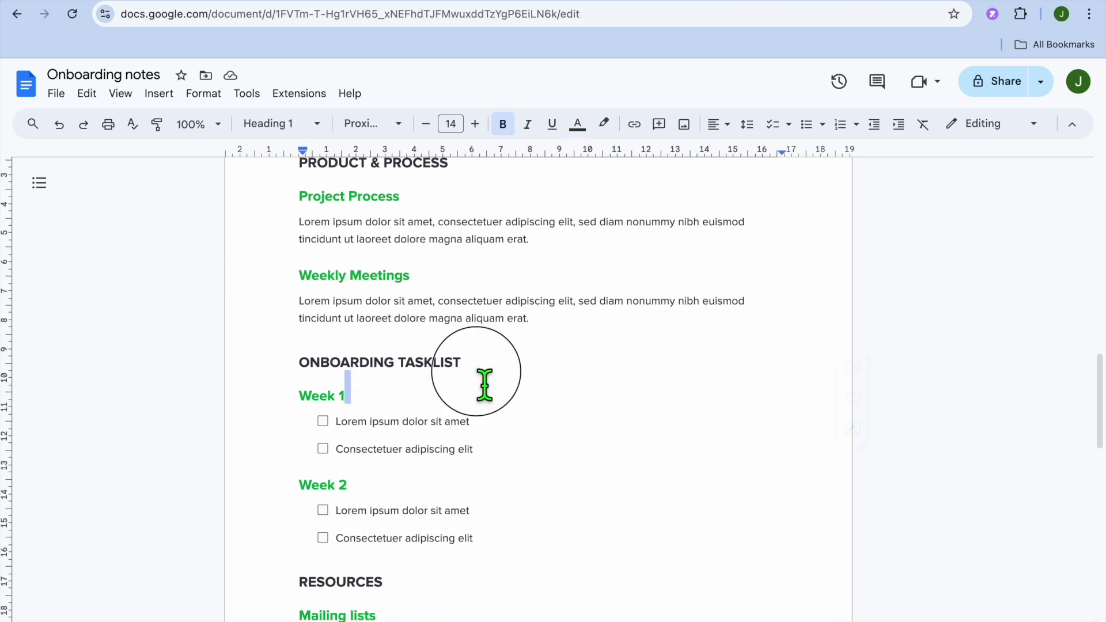
pyautogui.click(469, 381)
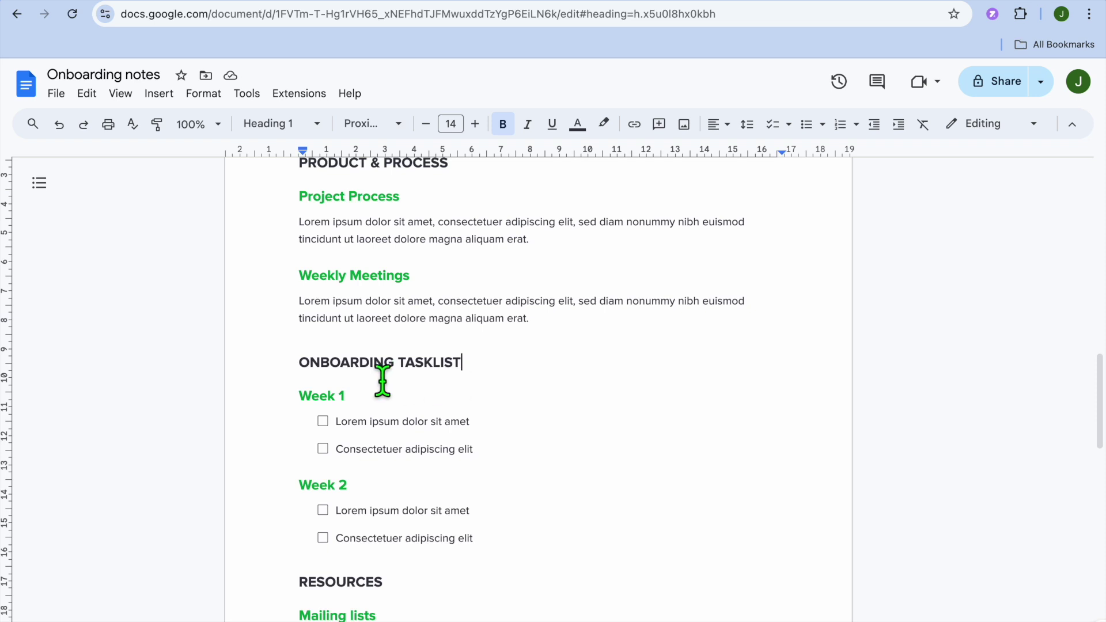
pyautogui.click(332, 398)
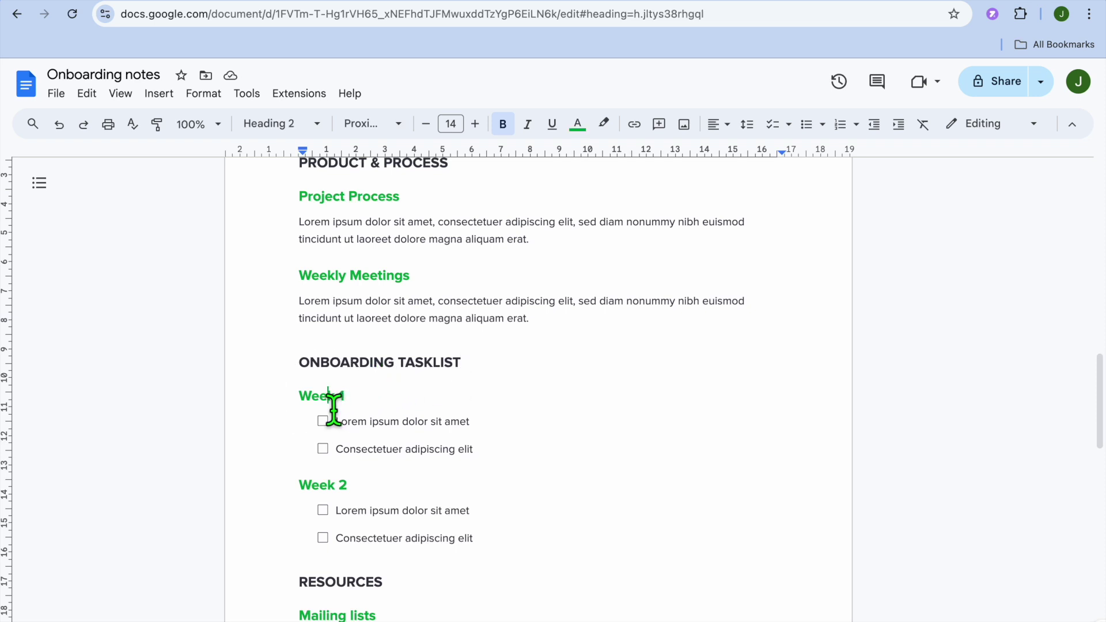
pyautogui.click(325, 486)
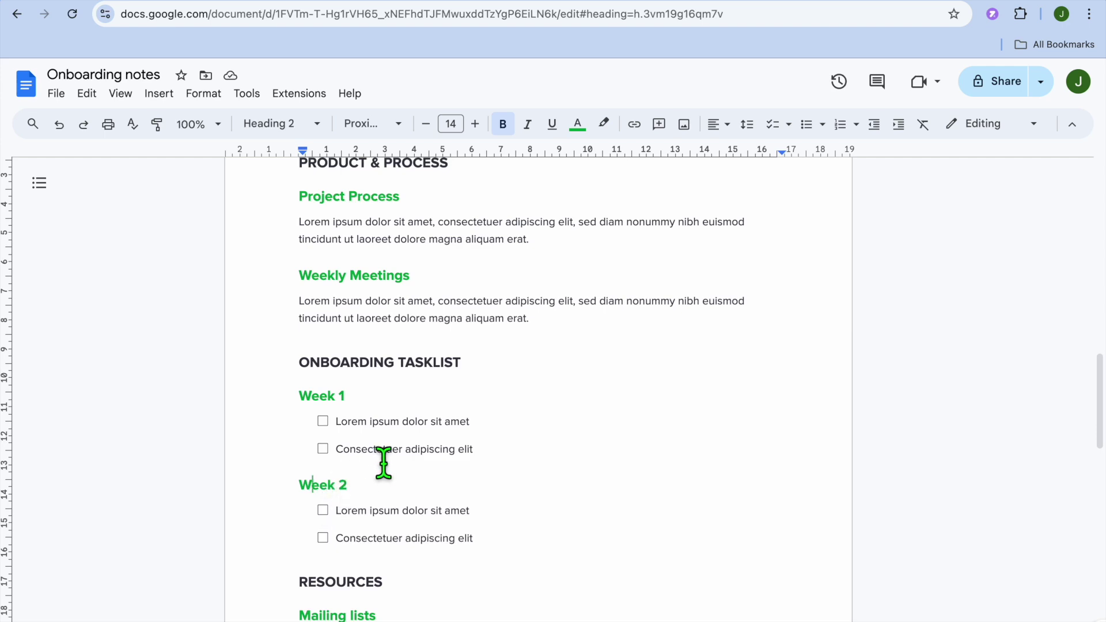
pyautogui.scroll(15, 384, 462)
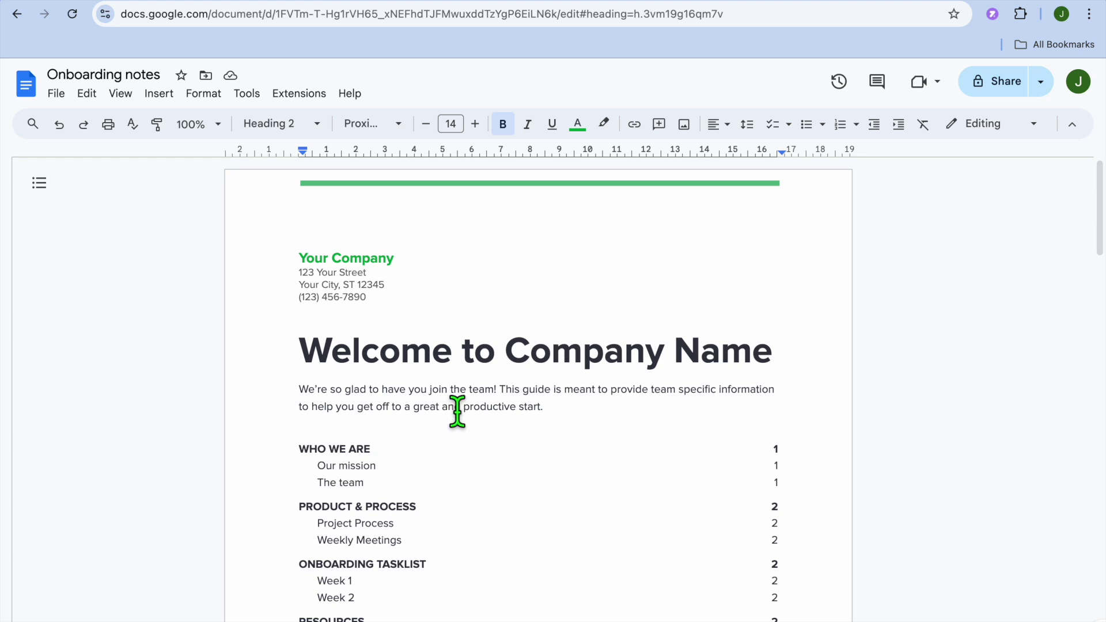
pyautogui.click(327, 221)
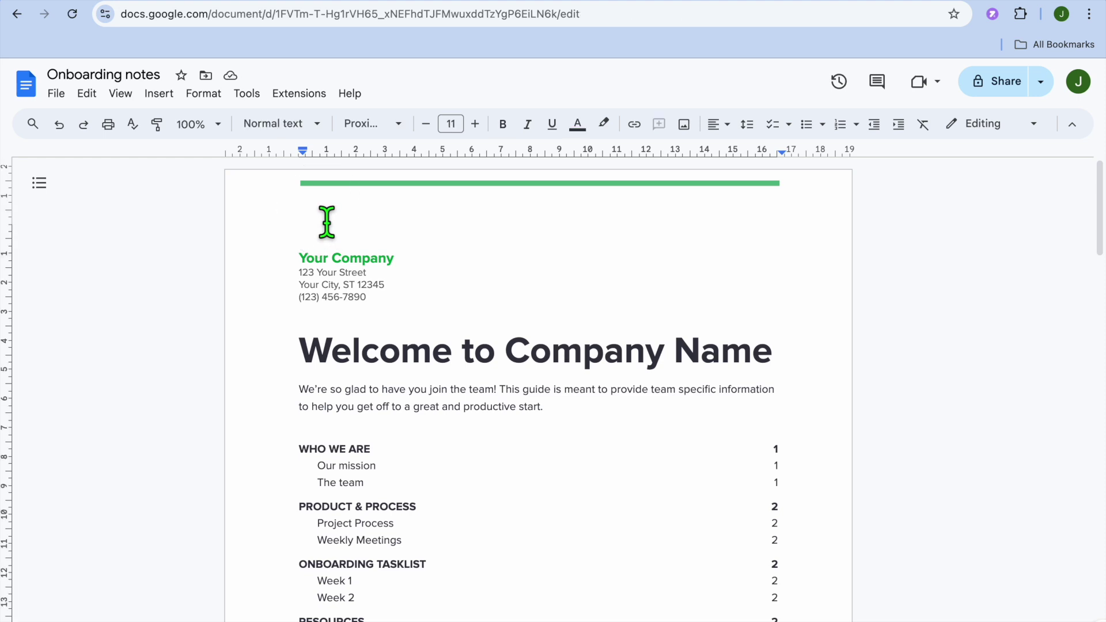
# Step: Insert an empty line above the Your Company block and place the cursor on it
pyautogui.press('Return')
pyautogui.press('Return')
pyautogui.click(317, 231)
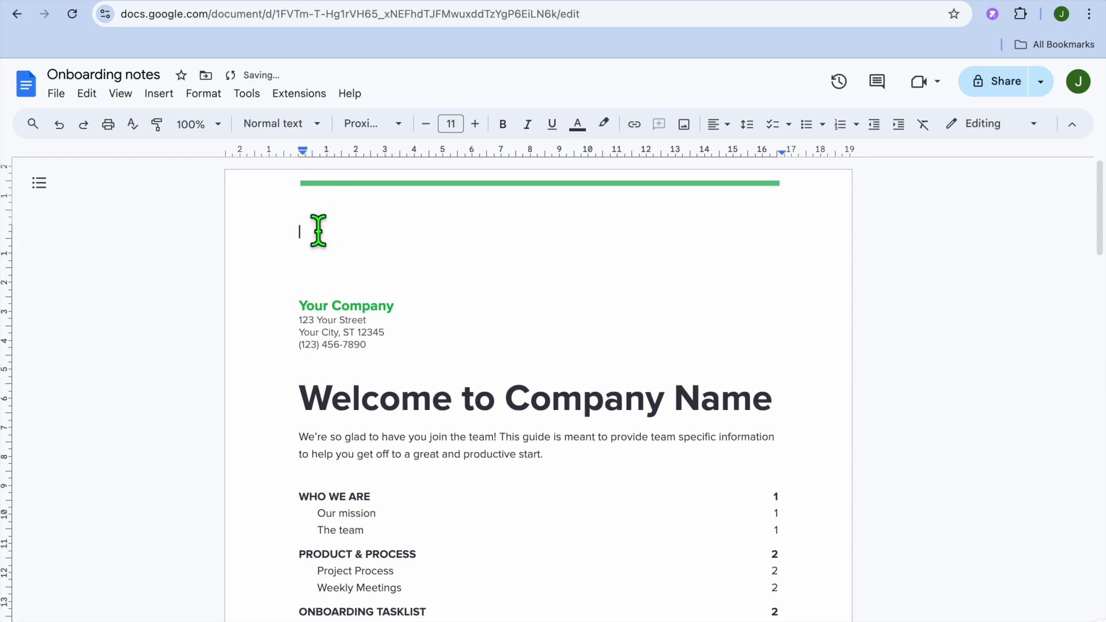
pyautogui.click(316, 216)
pyautogui.click(165, 98)
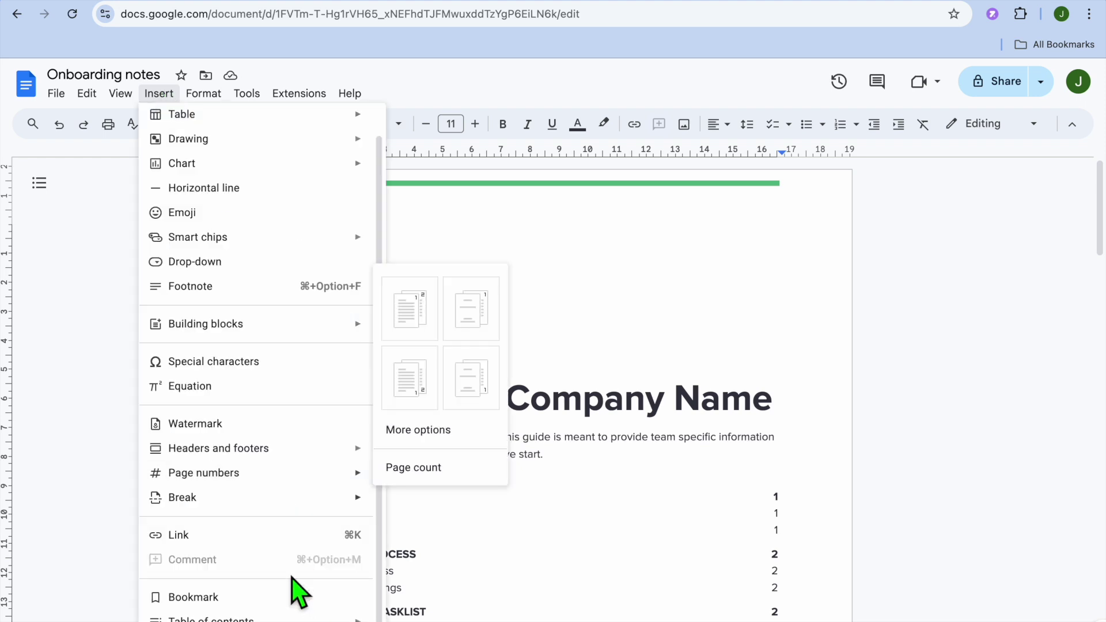
# Step: Insert a blue-links table of contents on the empty top line of page 1
pyautogui.moveTo(249, 620)
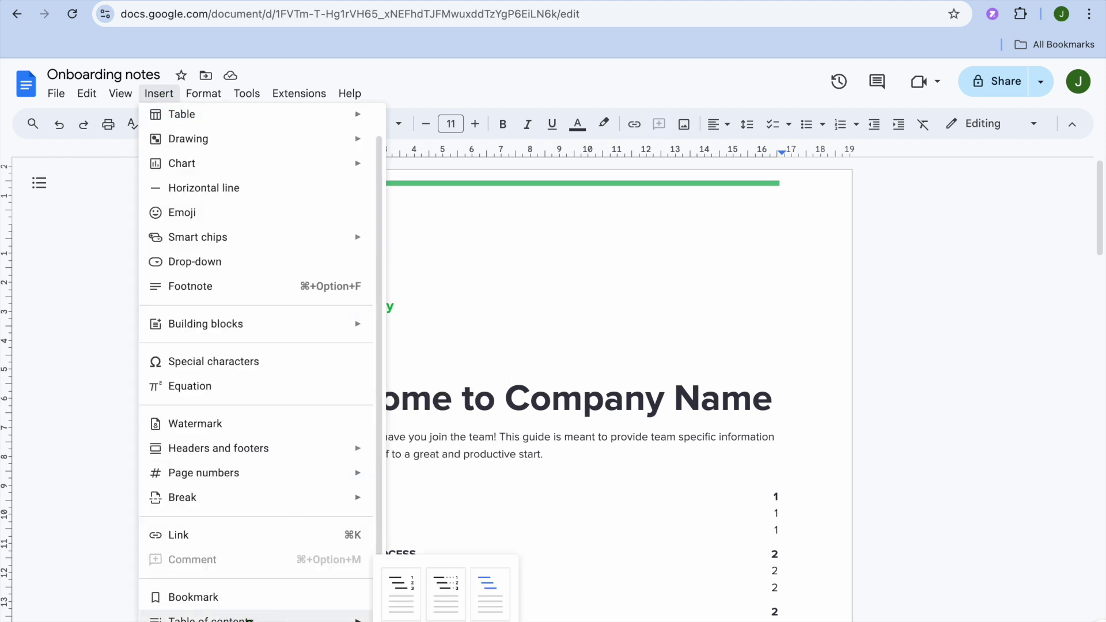
pyautogui.click(489, 592)
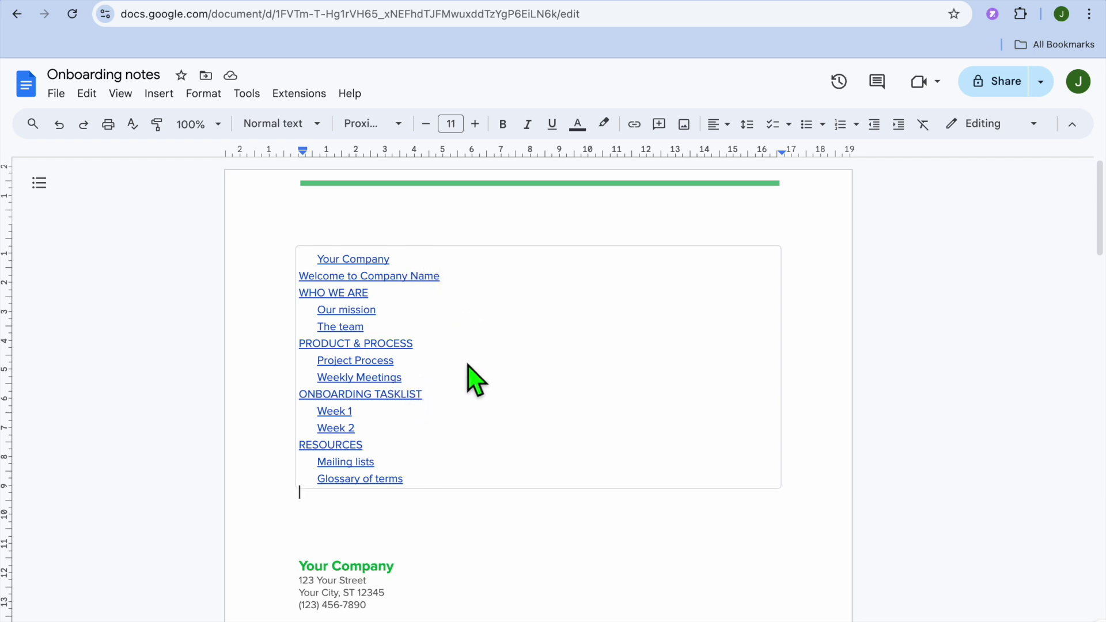
# Step: Open the table of contents settings panel via More options and turn on page numbers
pyautogui.click(545, 357)
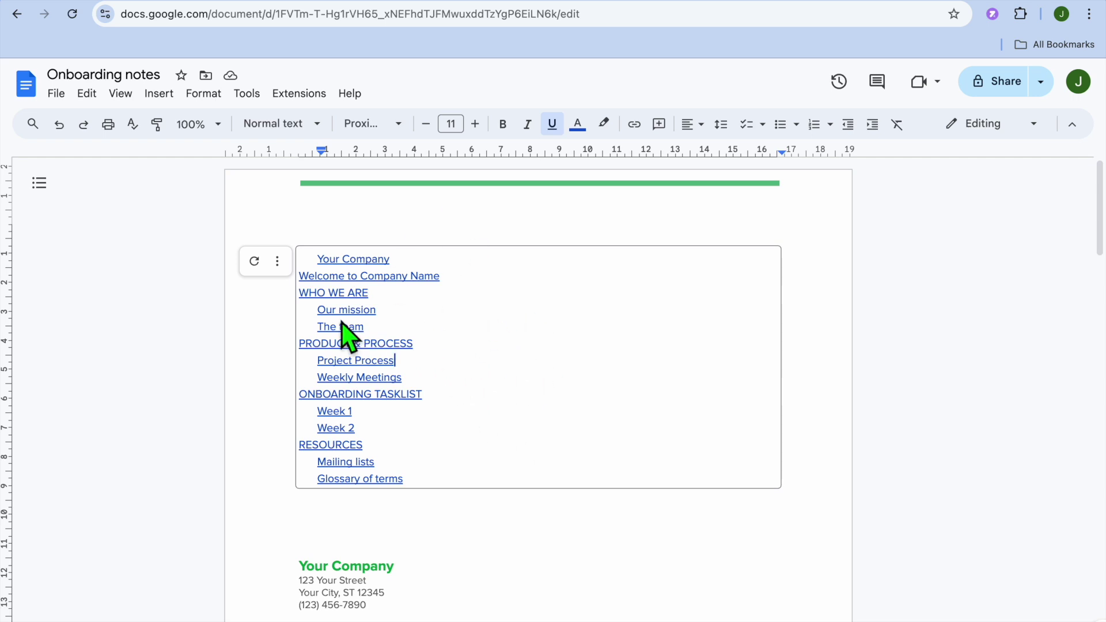
pyautogui.click(278, 262)
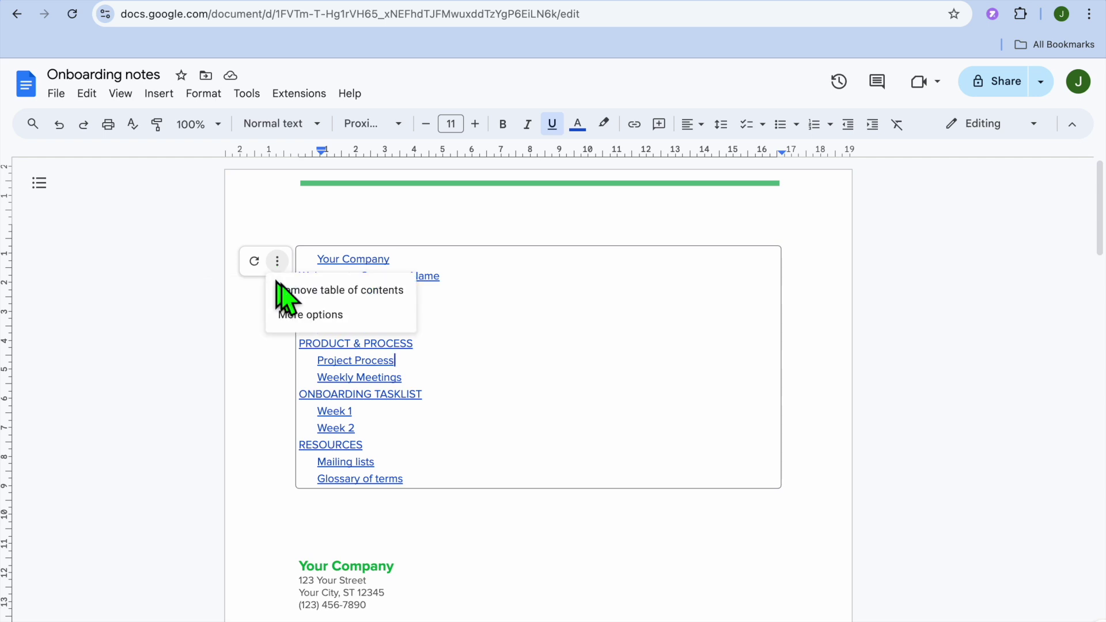
pyautogui.click(290, 316)
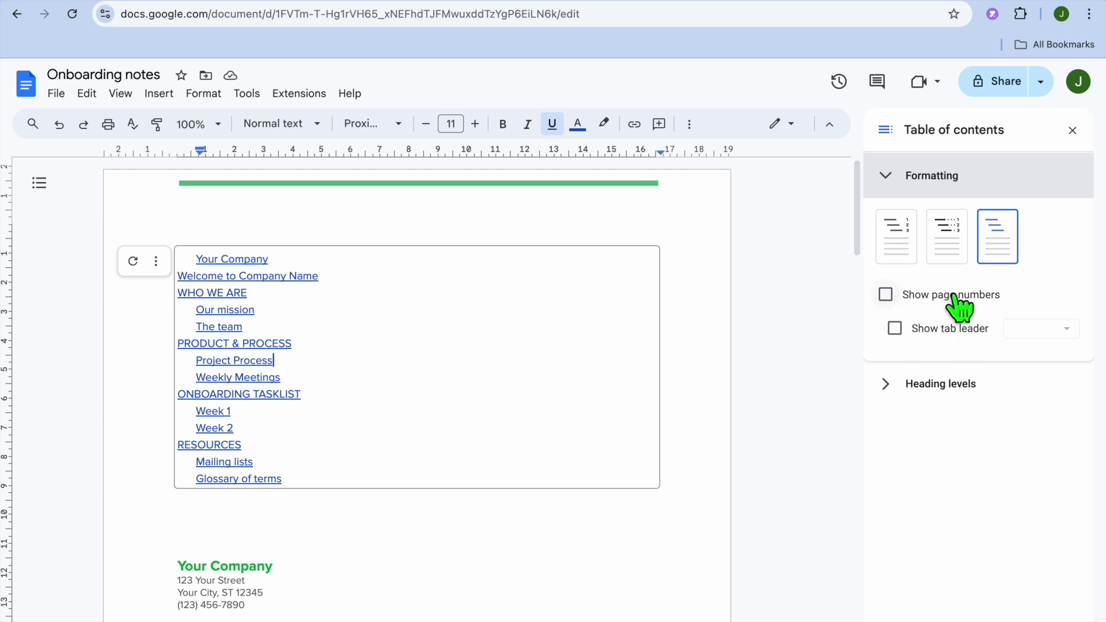
pyautogui.click(885, 296)
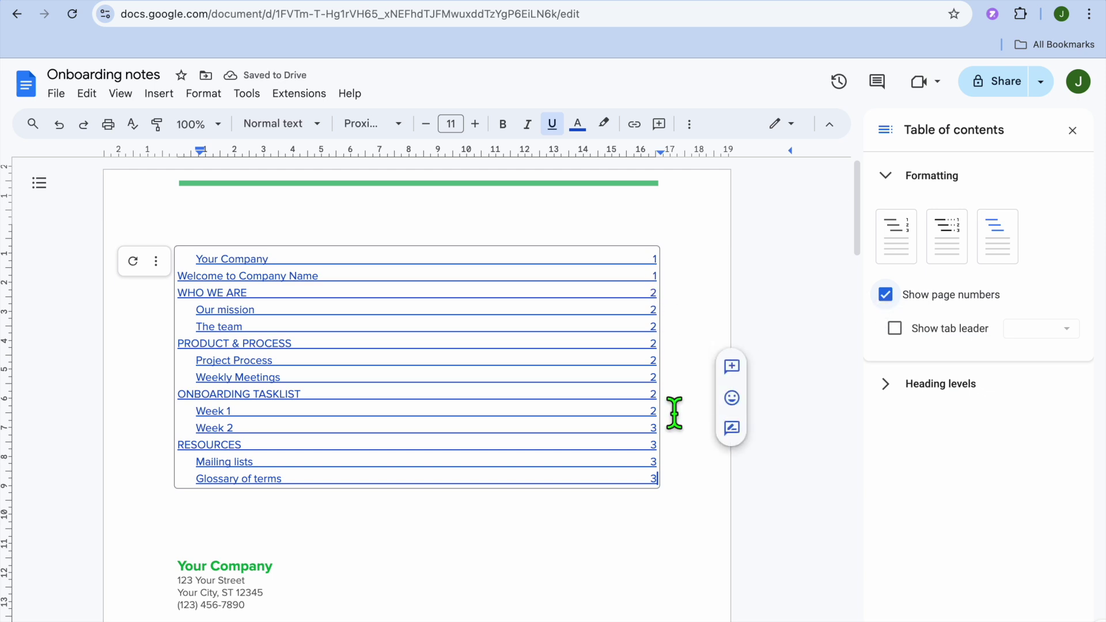
# Step: Expand and collapse the Heading levels settings, then close the table of contents panel
pyautogui.click(888, 391)
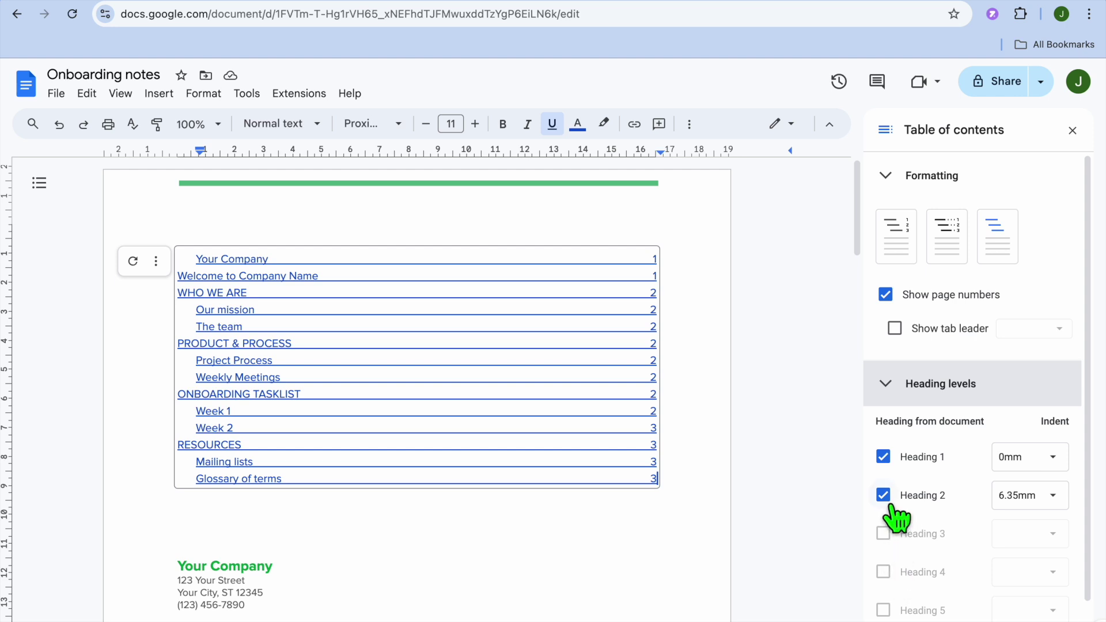
pyautogui.click(887, 384)
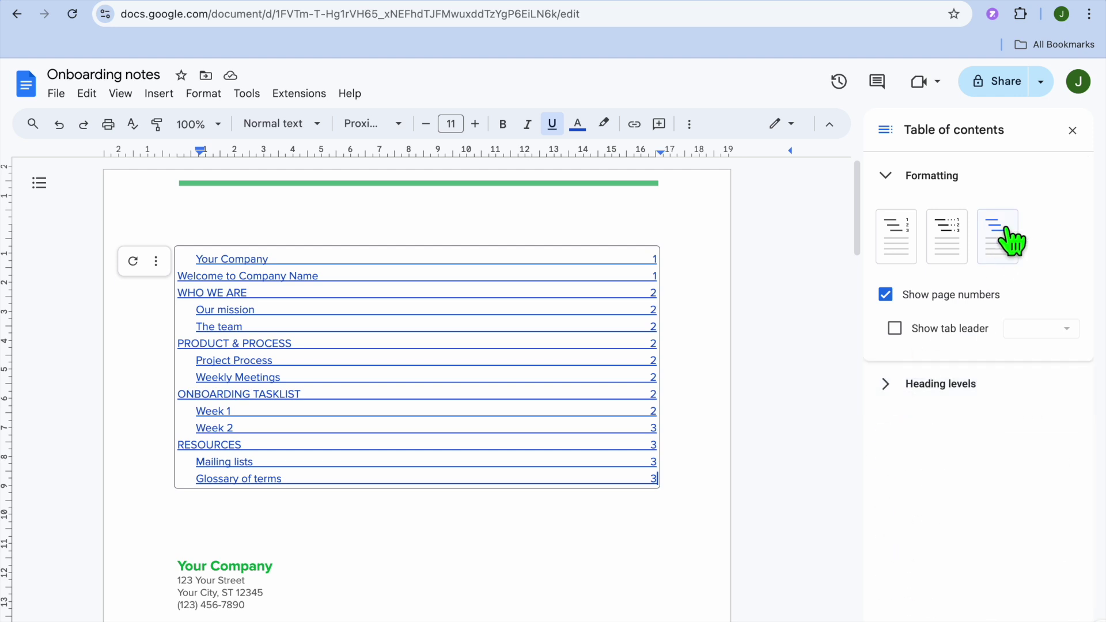
pyautogui.click(1072, 133)
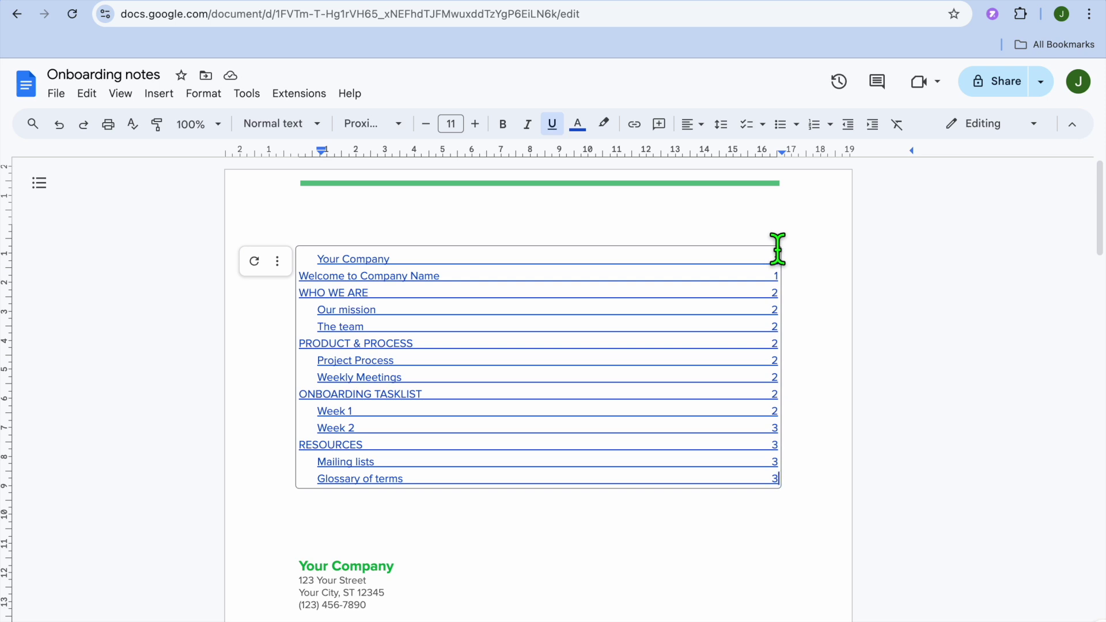
# Step: Change the document mode from Editing to Viewing
pyautogui.click(1034, 125)
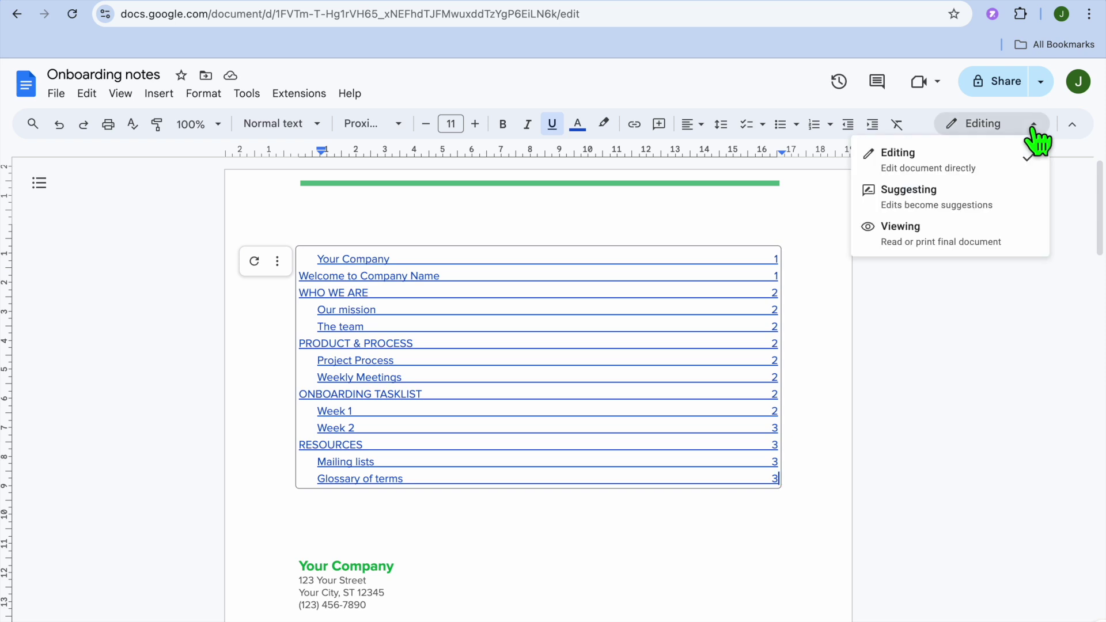
pyautogui.click(951, 248)
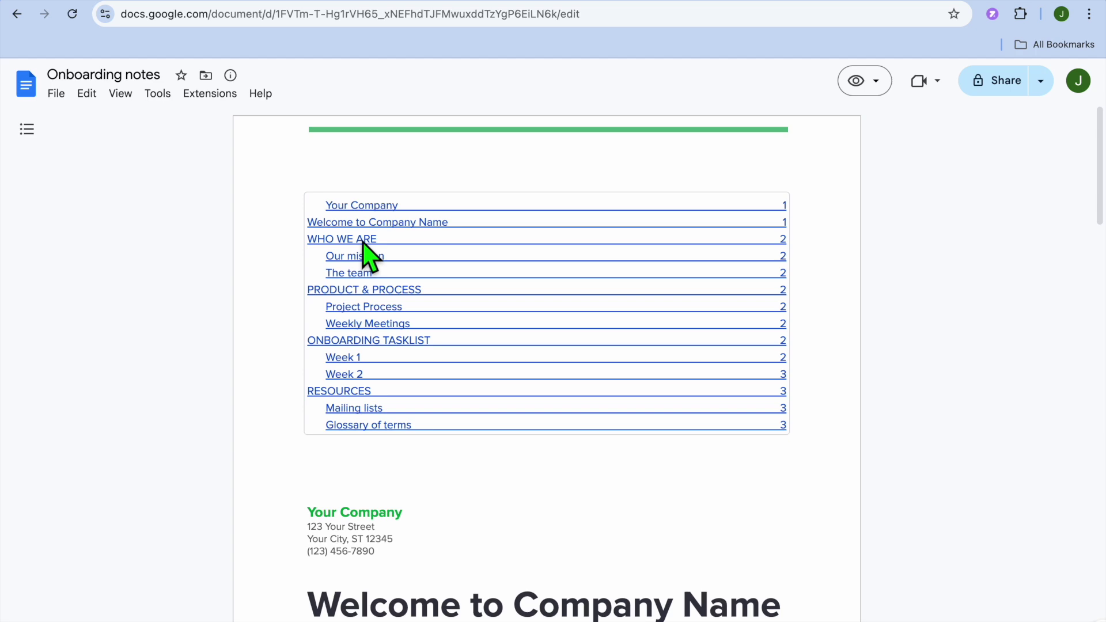
# Step: Follow the WHO WE ARE contents link to jump to its section on page 2
pyautogui.moveTo(363, 242)
pyautogui.click(395, 263)
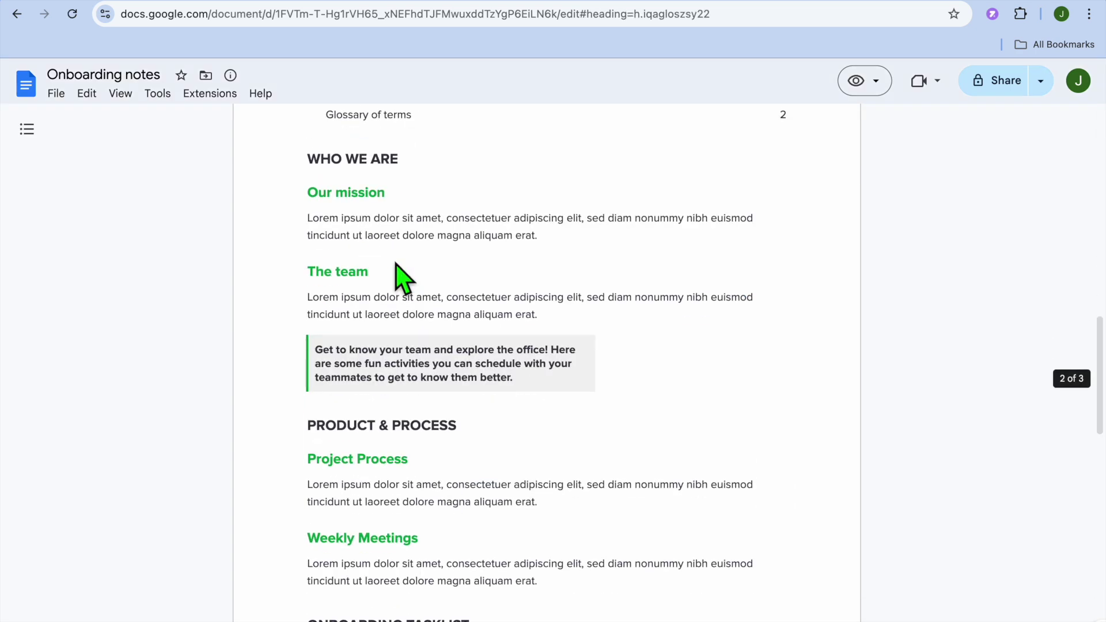